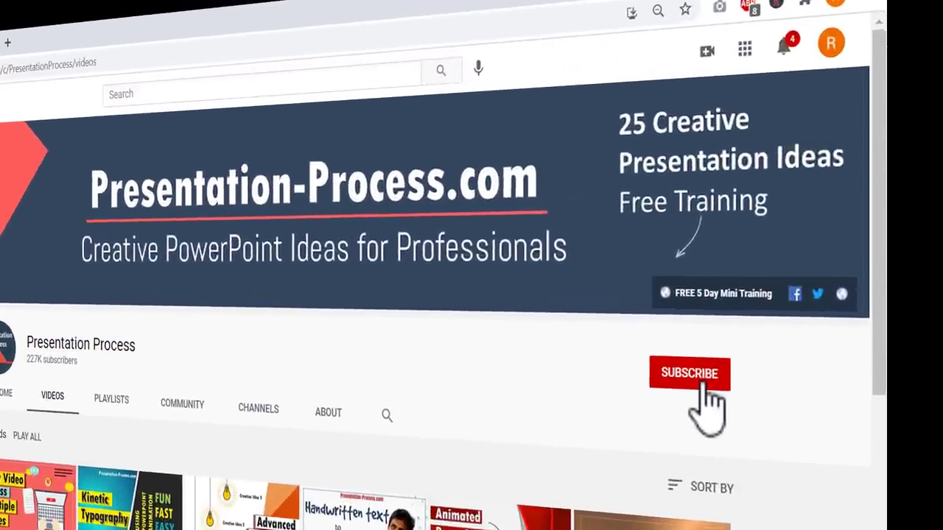
Subscribe to Presentation Process and set channel notifications to All.
click(700, 389)
click(718, 371)
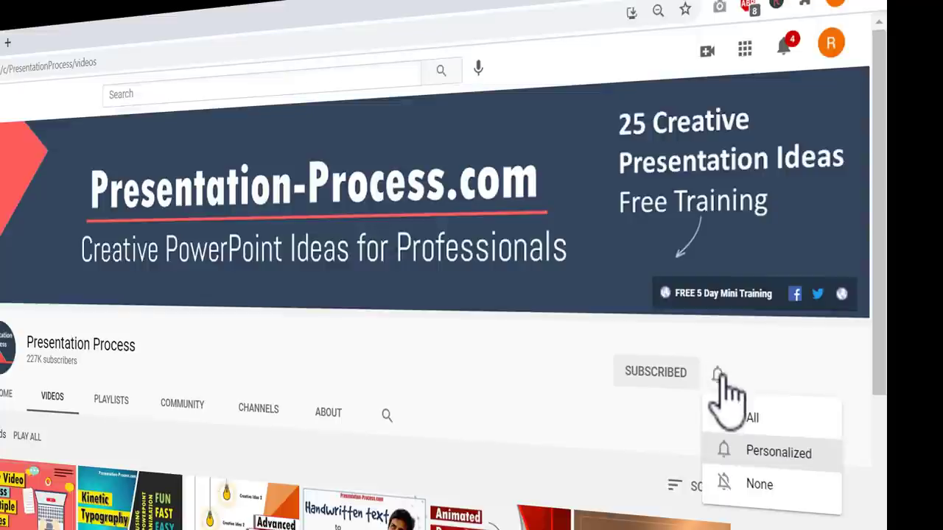
click(759, 419)
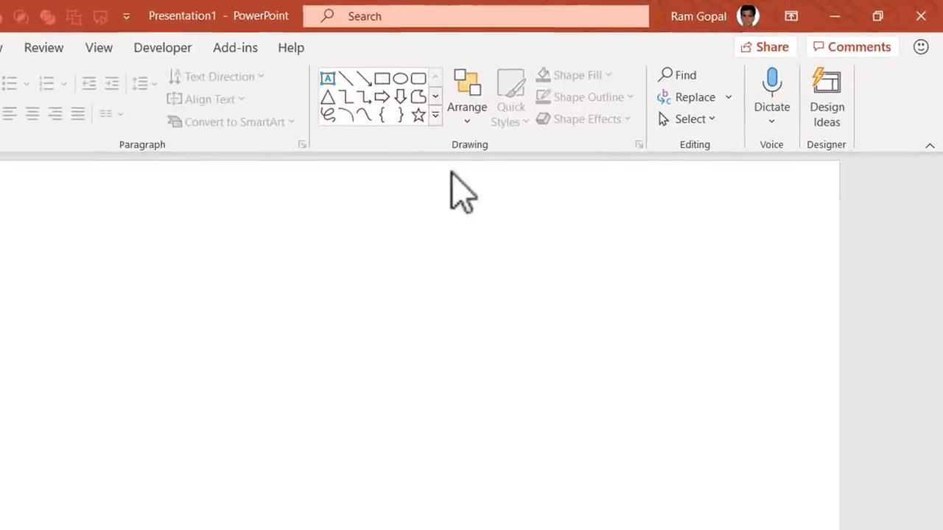
Draw a full-height rectangle from the slide's top-left corner.
click(437, 116)
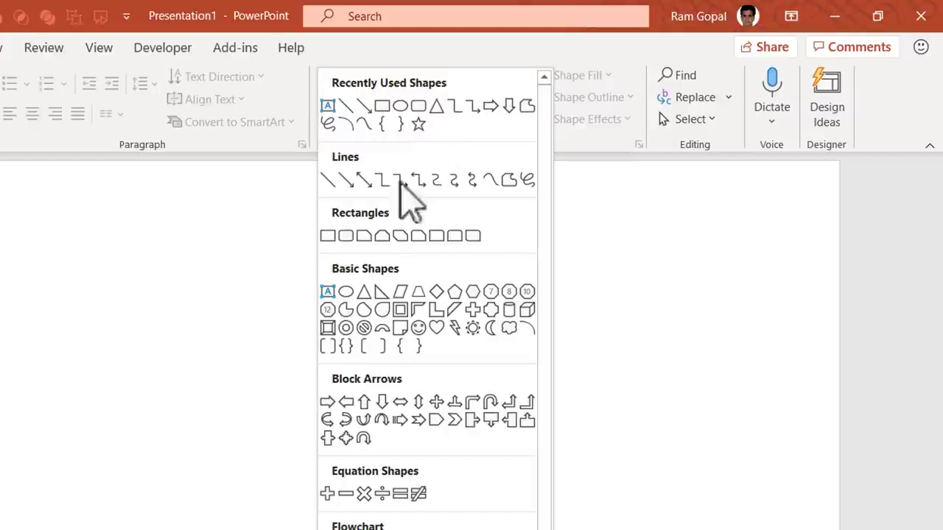
click(328, 236)
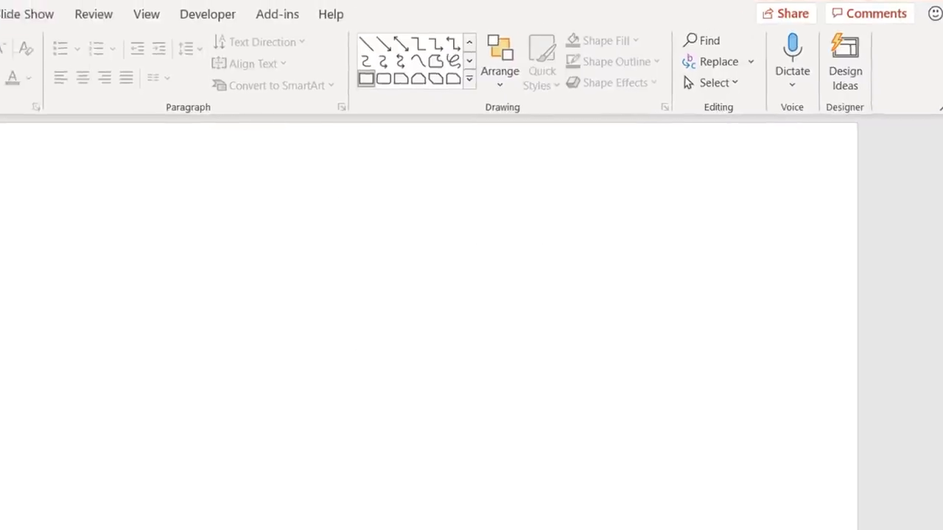
drag(24, 19, 155, 515)
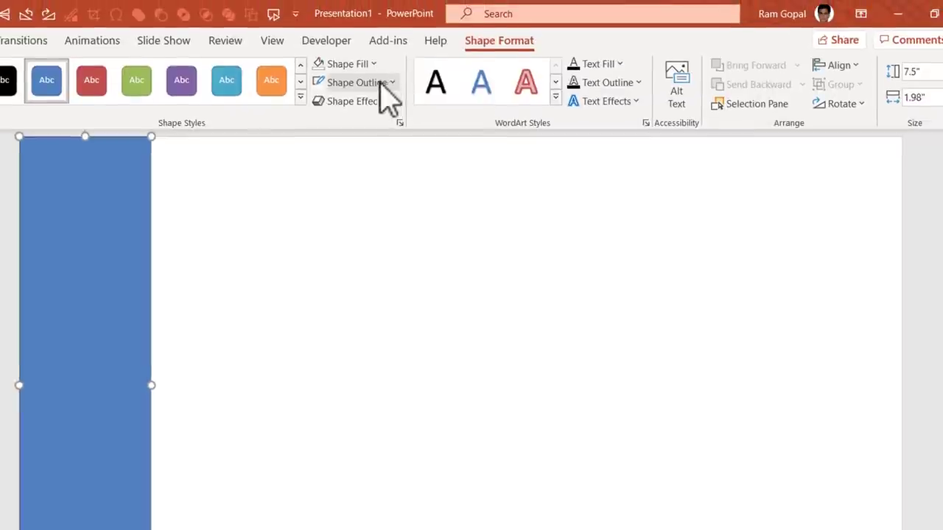
Remove the rectangle's outline and set its width to 1.9".
click(381, 84)
click(354, 258)
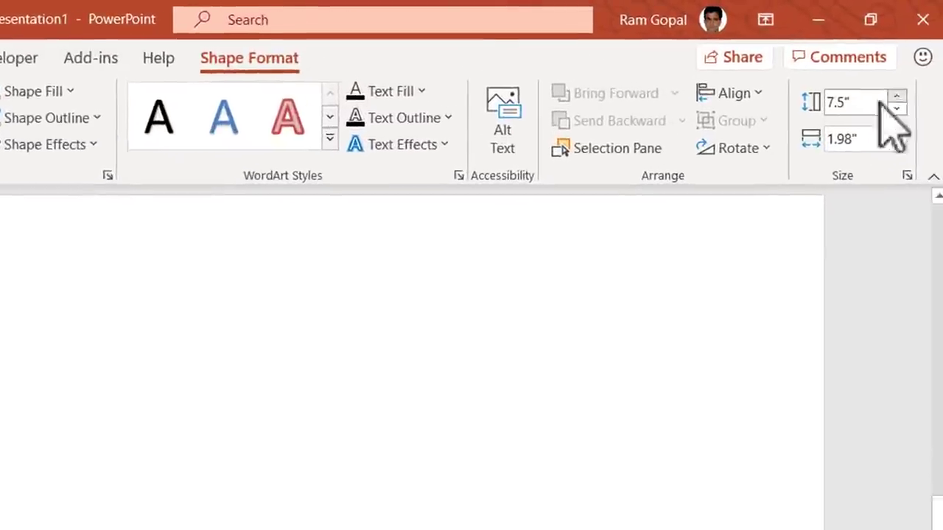
click(879, 139)
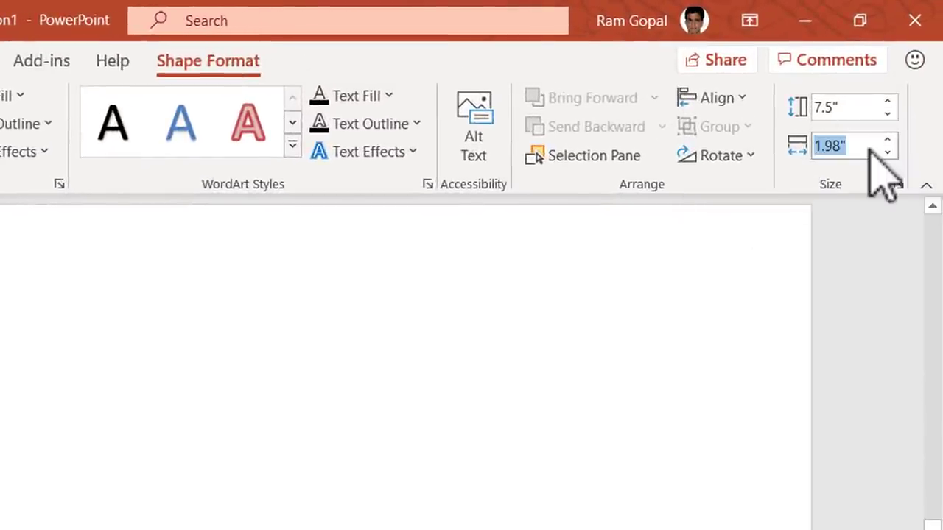
text(1.9)
key(Return)
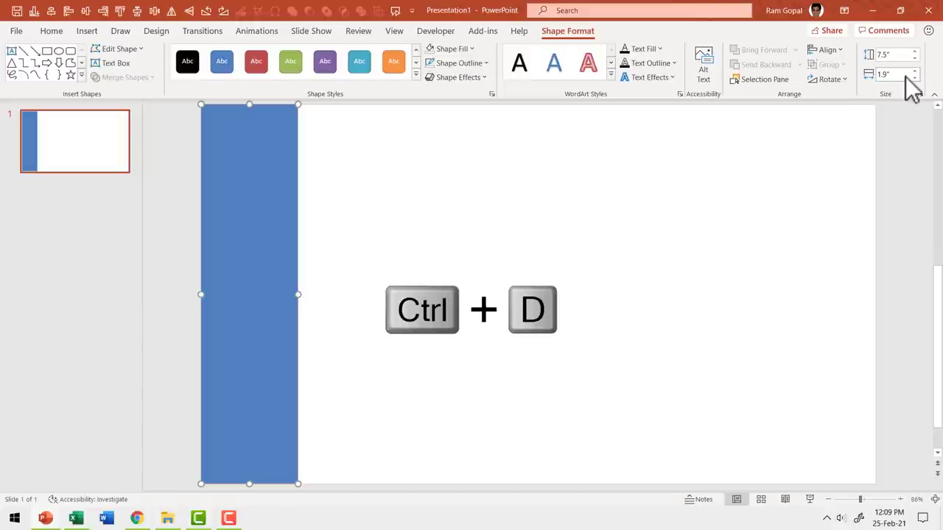
Duplicate the strip with Ctrl+D, placing copies edge to edge until the slide is covered.
key(ctrl+d)
drag(268, 167, 358, 160)
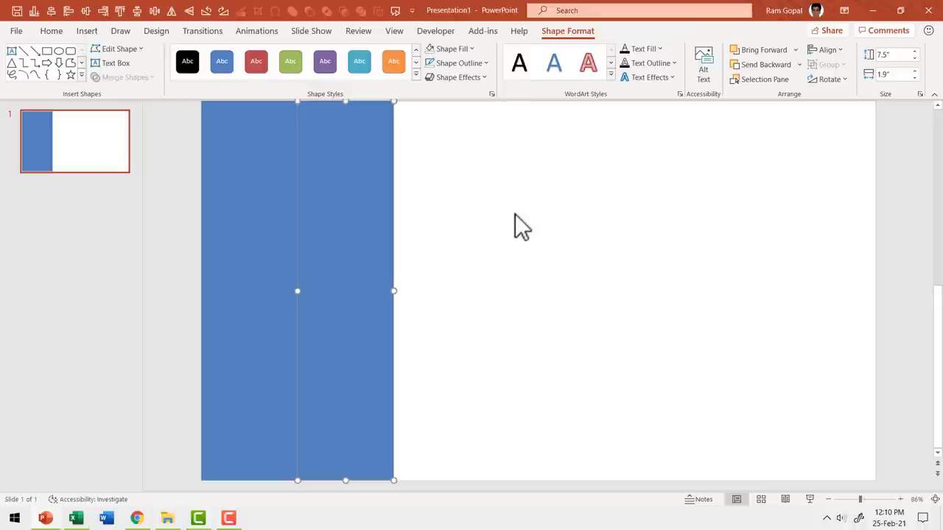
key(ctrl+d)
key(ctrl+d)
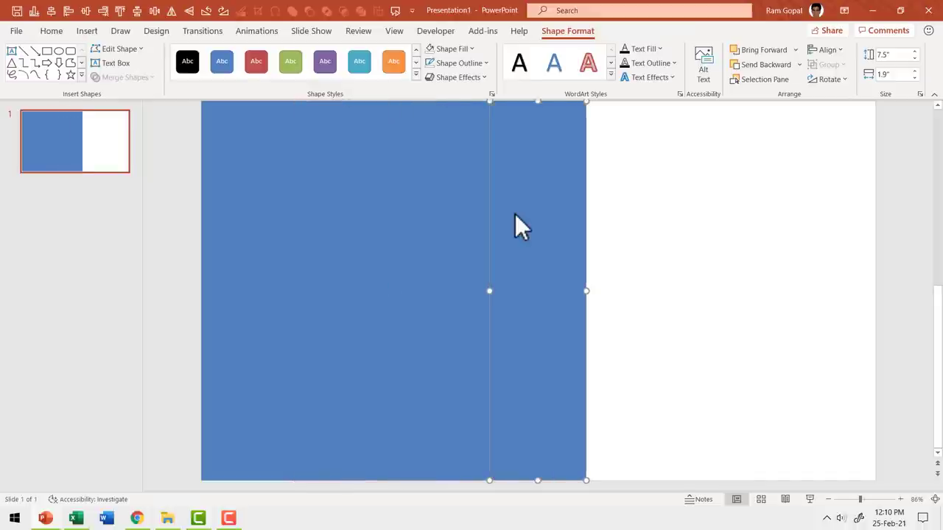
key(ctrl+d)
key(ctrl+d)
key(ctrl+d)
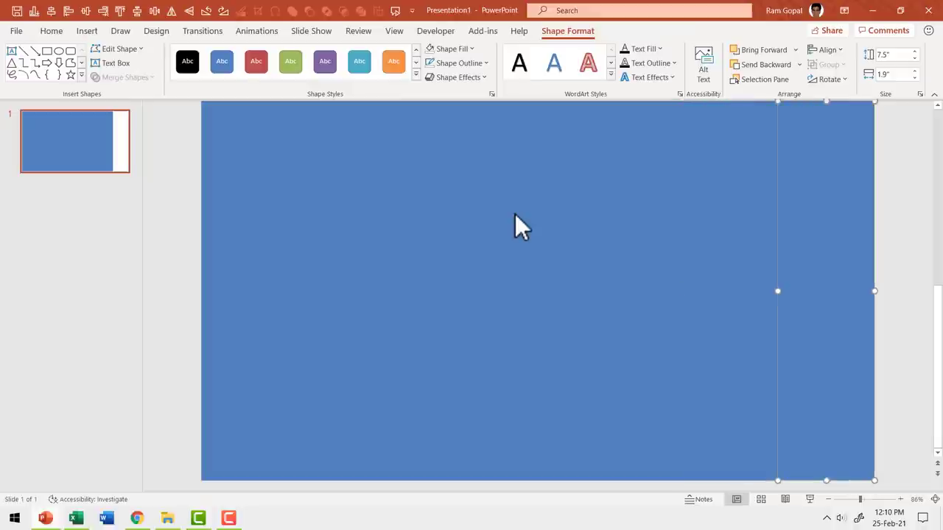
key(Escape)
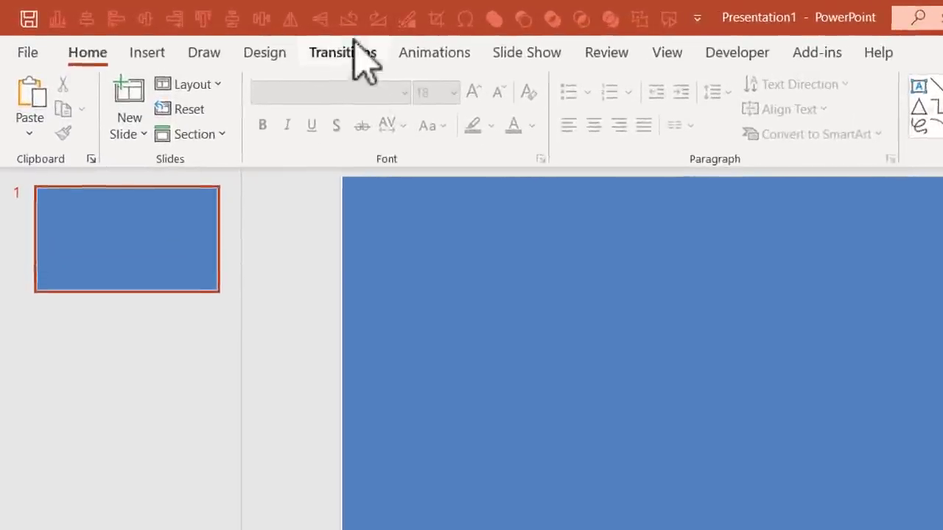
Insert the autumn forest valley photo from Stock Images, searching 'nature'.
click(150, 56)
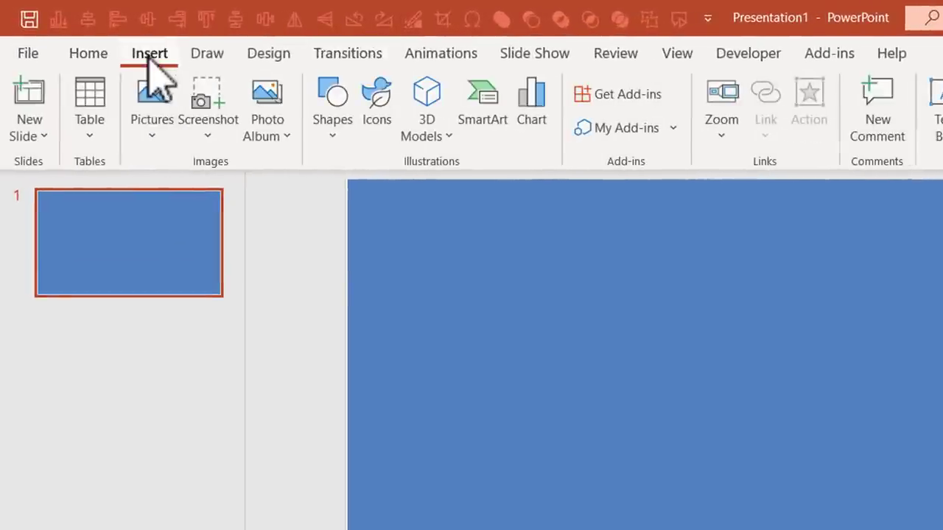
click(166, 144)
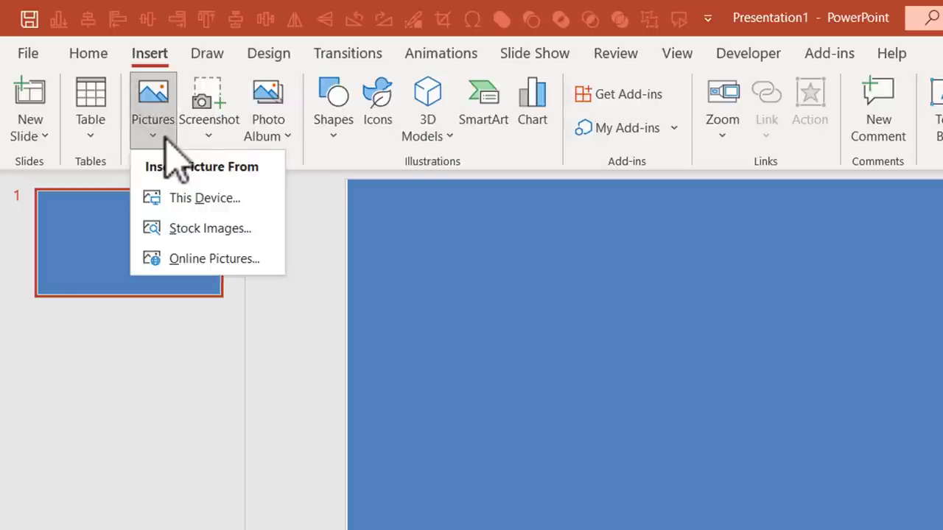
click(203, 230)
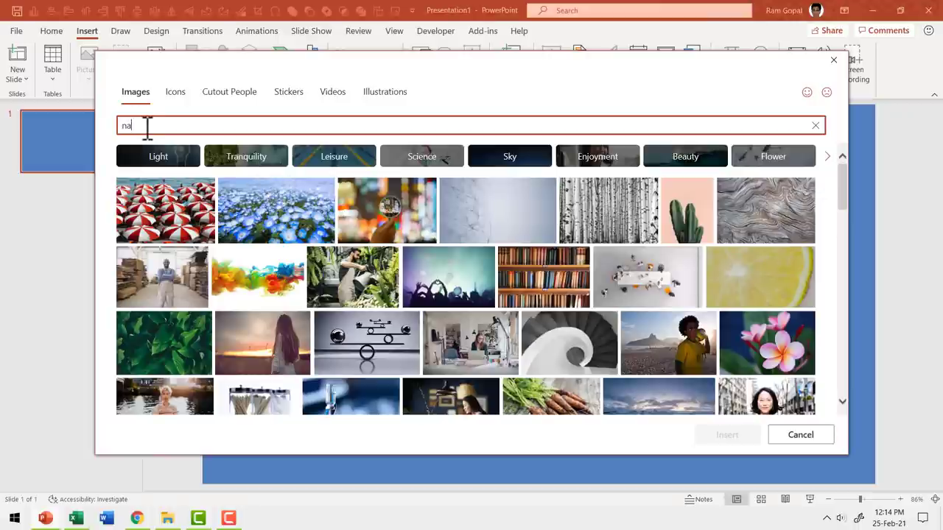
text(ure)
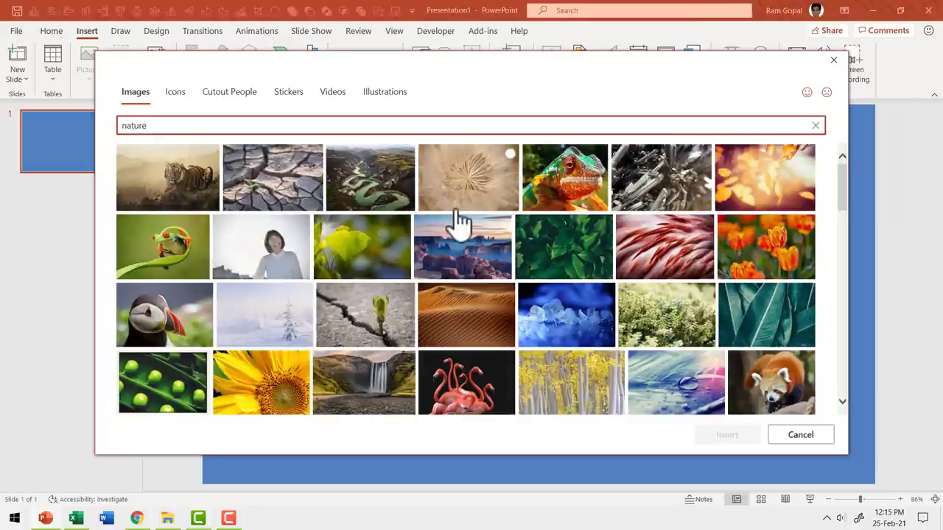
scroll(456, 221, down, 5)
scroll(457, 229, down, 5)
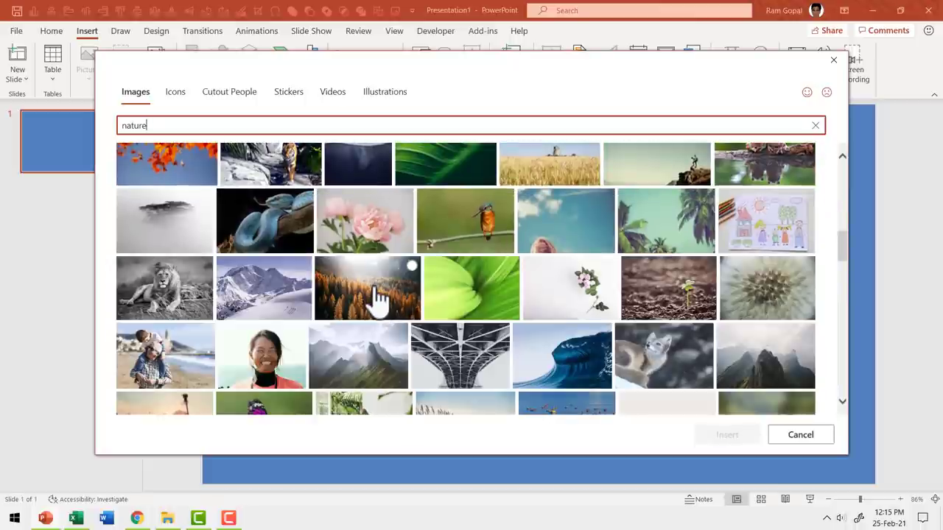
click(377, 289)
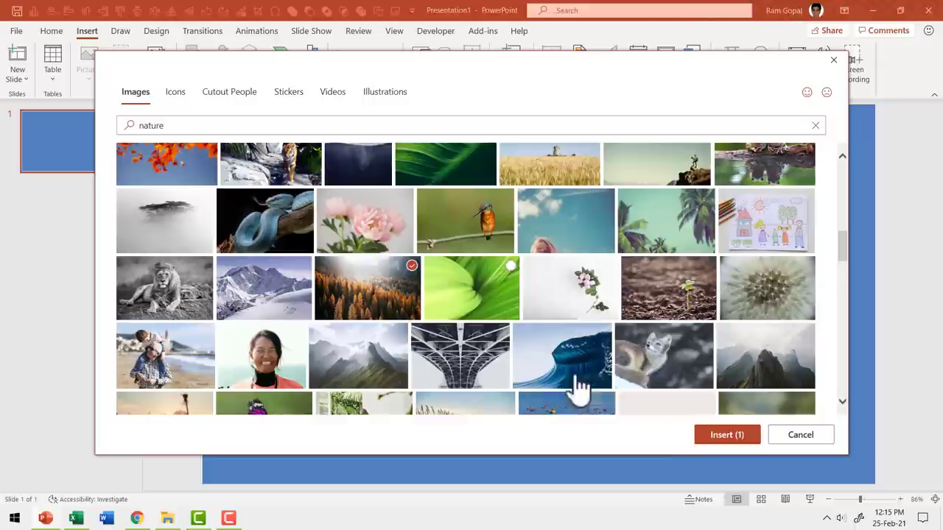
click(728, 436)
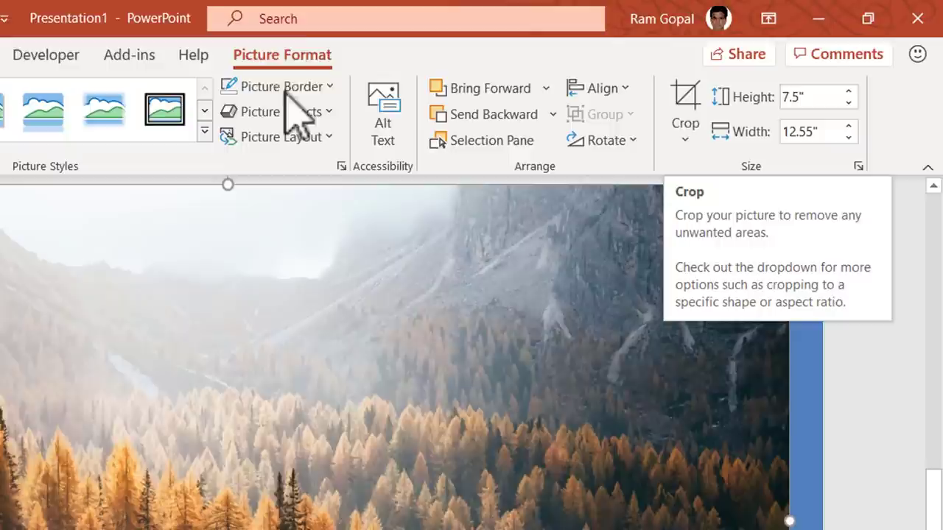
Crop the forest photo to a 16:9 aspect ratio, then cut it to the clipboard.
click(685, 134)
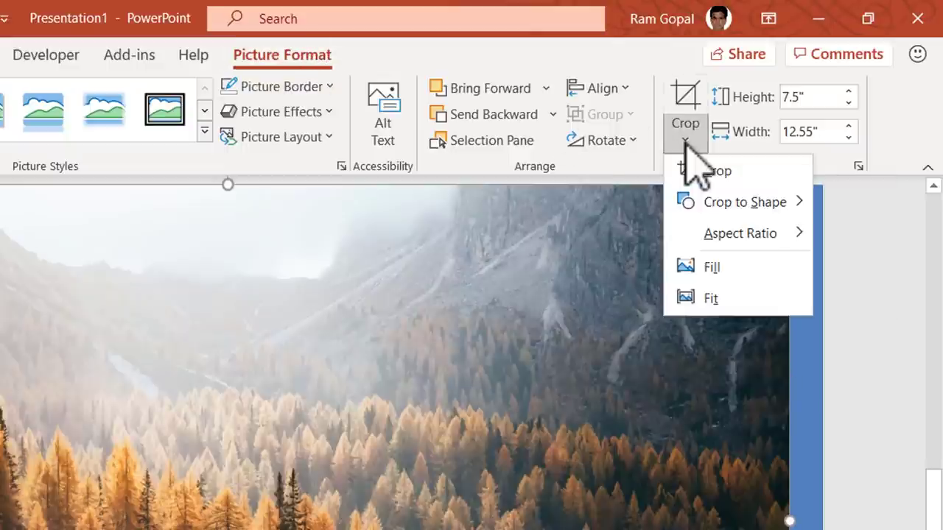
mouse_move(763, 251)
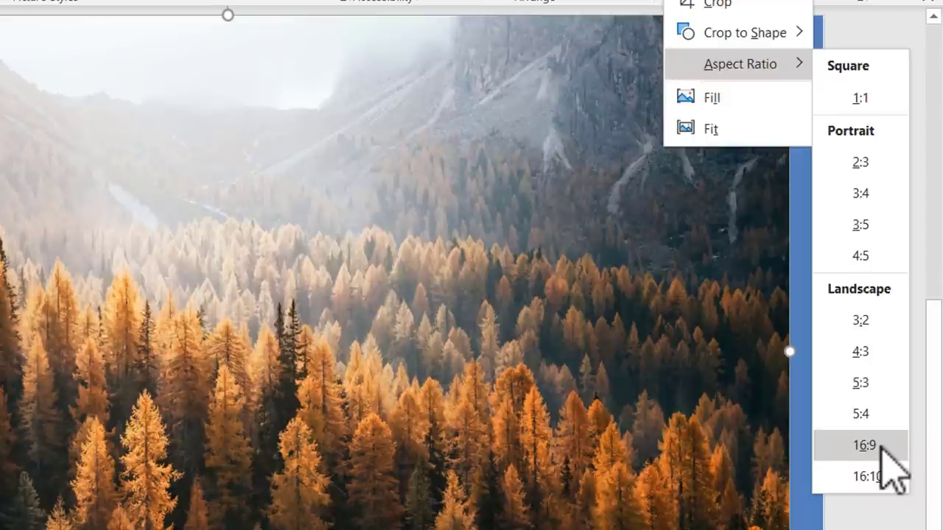
click(883, 446)
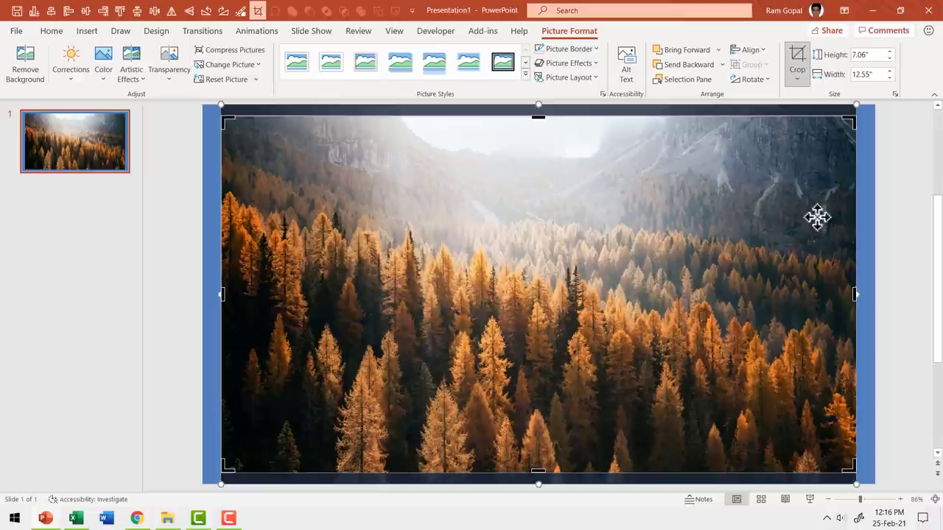
key(Escape)
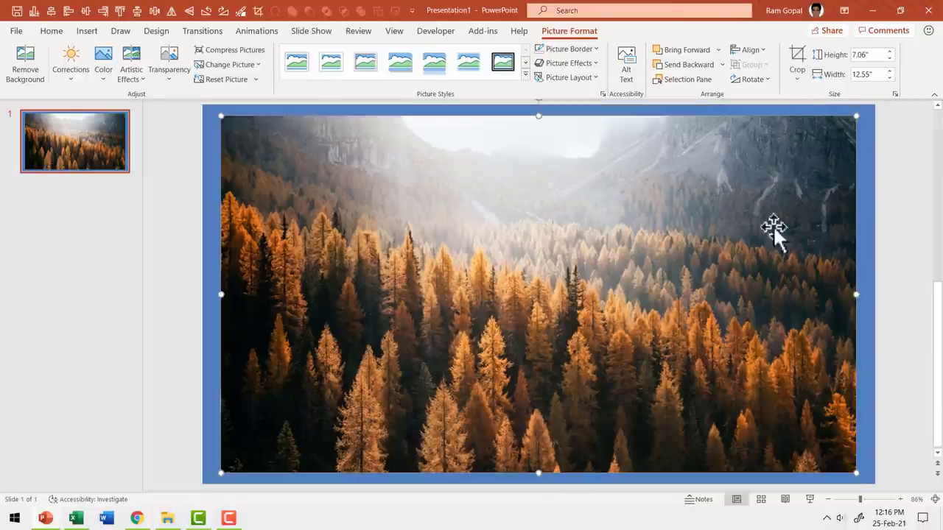
right_click(419, 219)
click(464, 231)
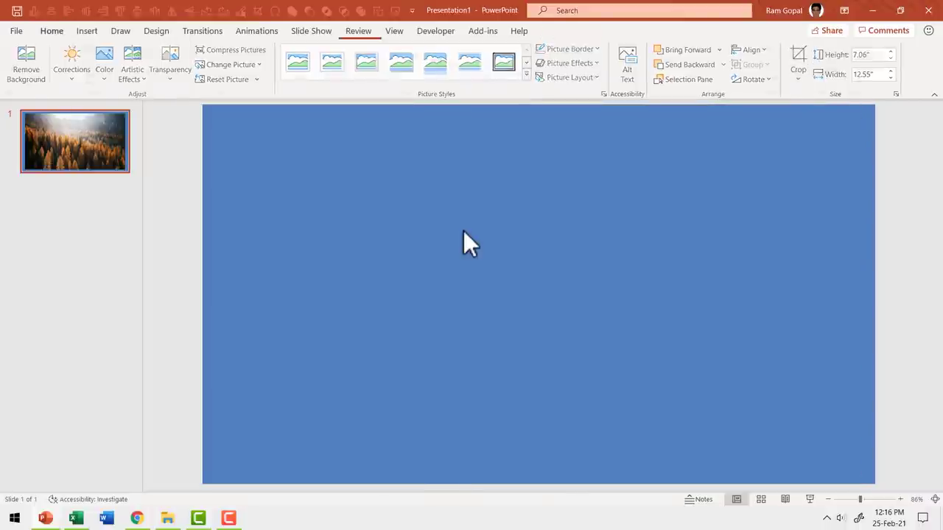
Set the slide background to Picture or texture fill using the clipboard image.
right_click(893, 193)
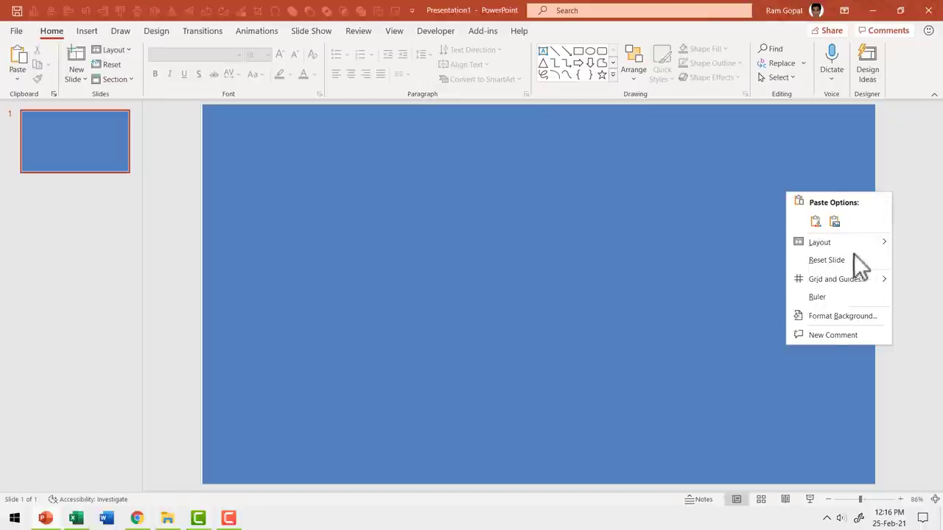
click(832, 315)
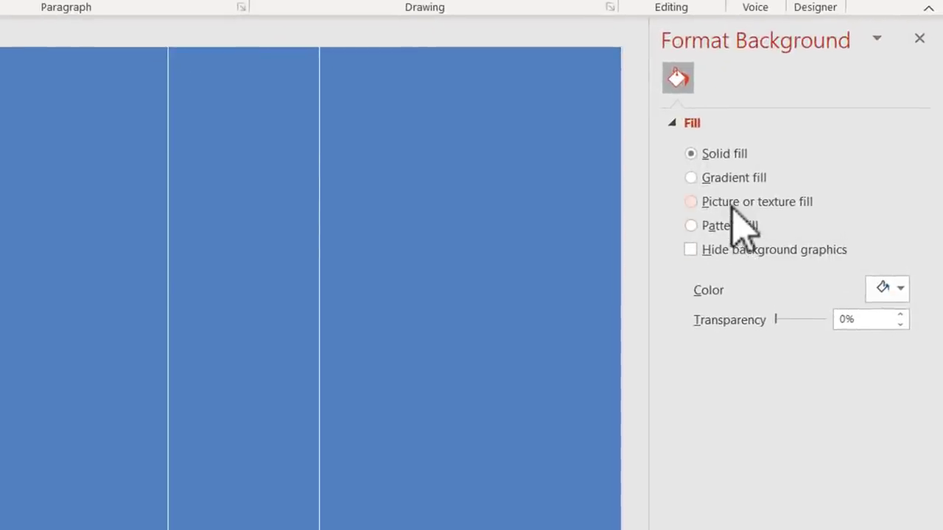
click(737, 210)
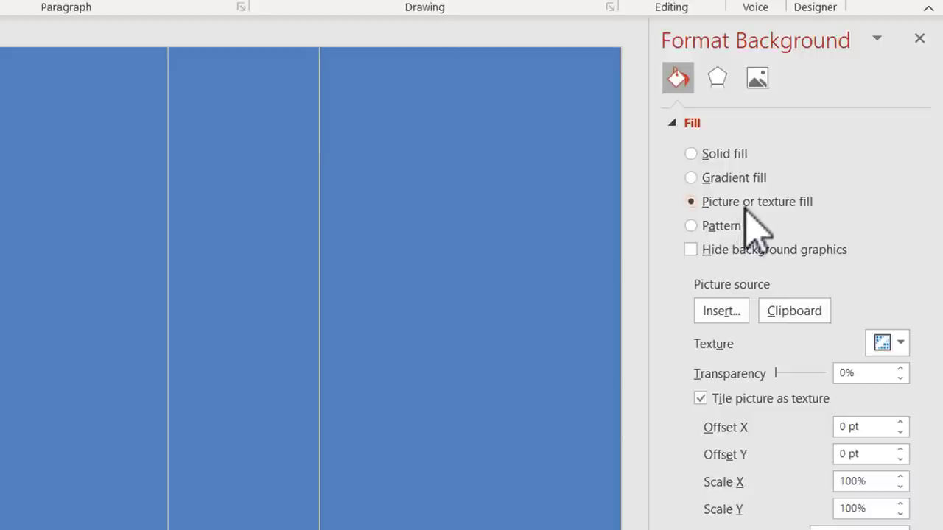
click(799, 314)
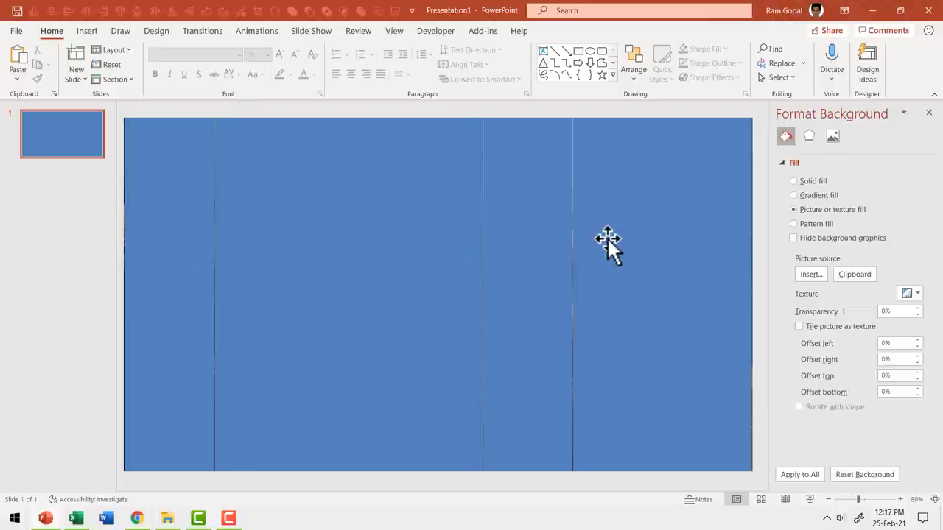
Give all strips Slide background fill, then nudge the left strips to preview it.
click(198, 219)
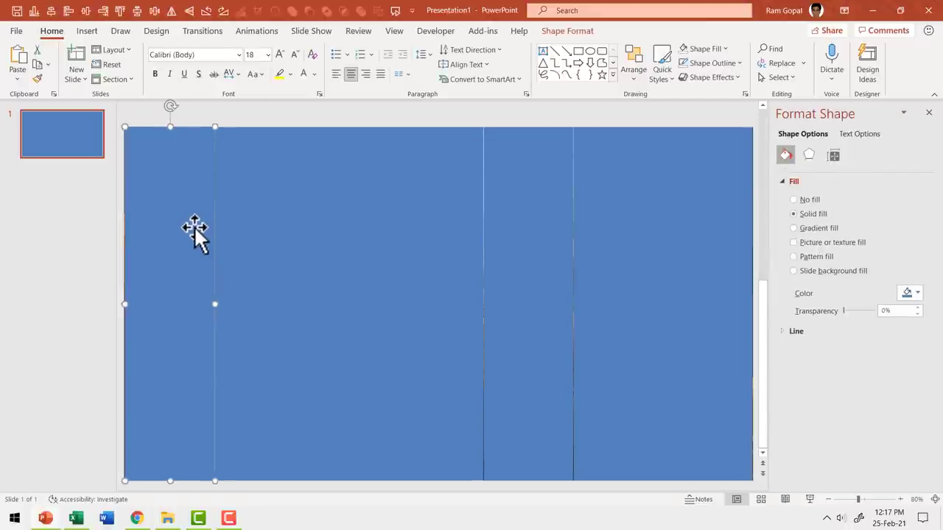
key(ctrl+a)
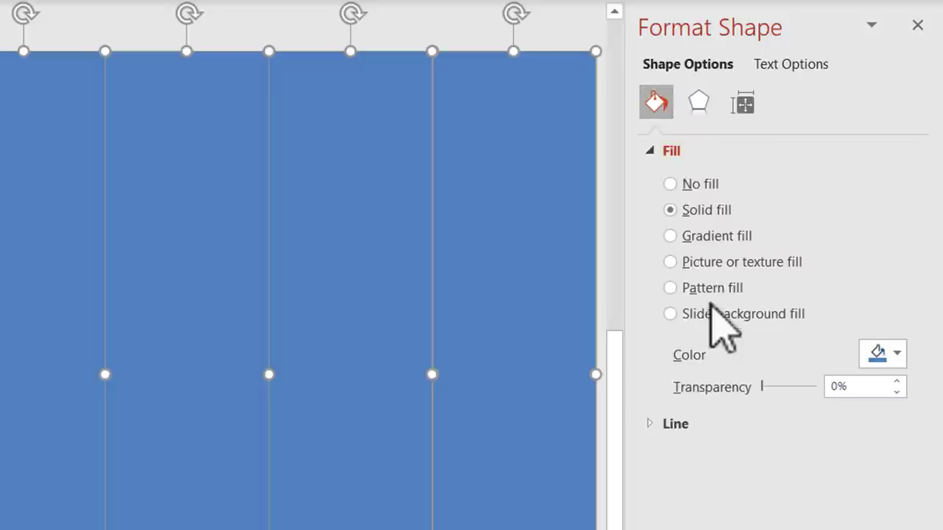
click(687, 316)
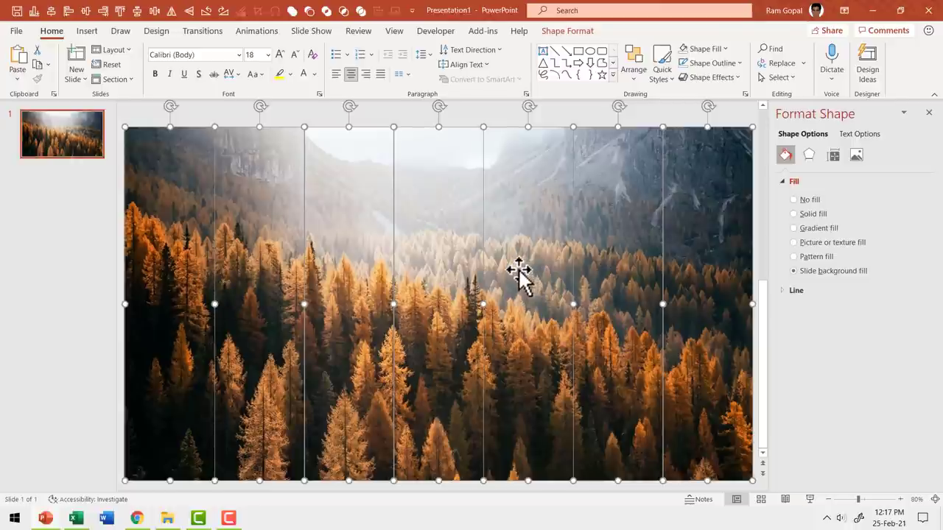
click(727, 117)
drag(159, 205, 172, 248)
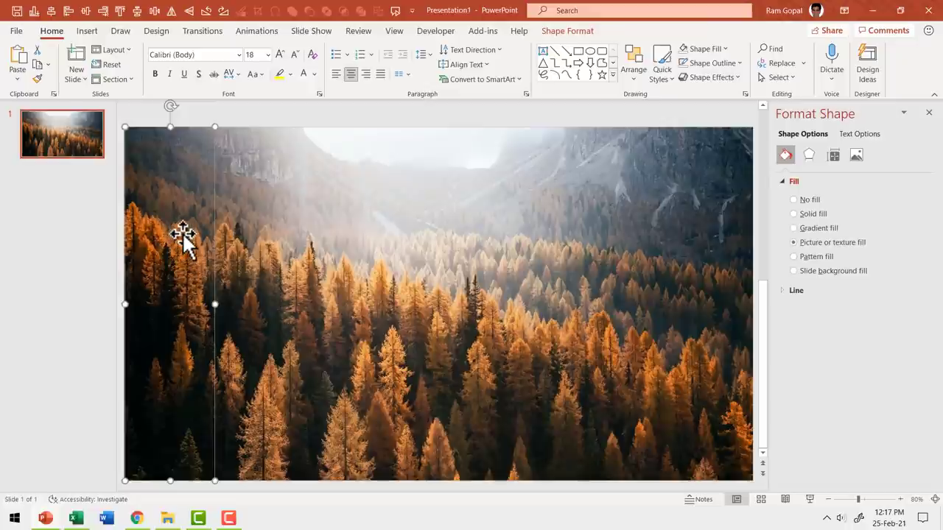
click(35, 255)
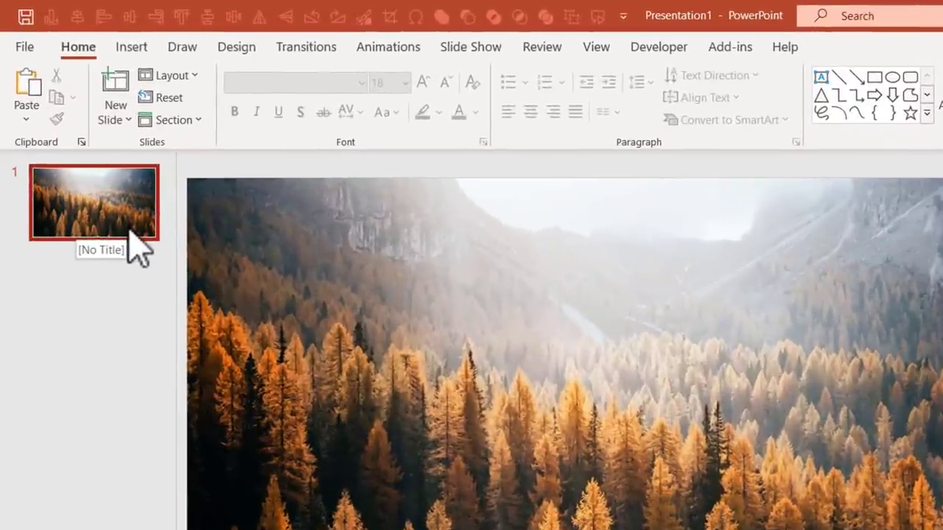
Duplicate slide 1 as slide 2 and apply the Morph transition to it.
right_click(125, 221)
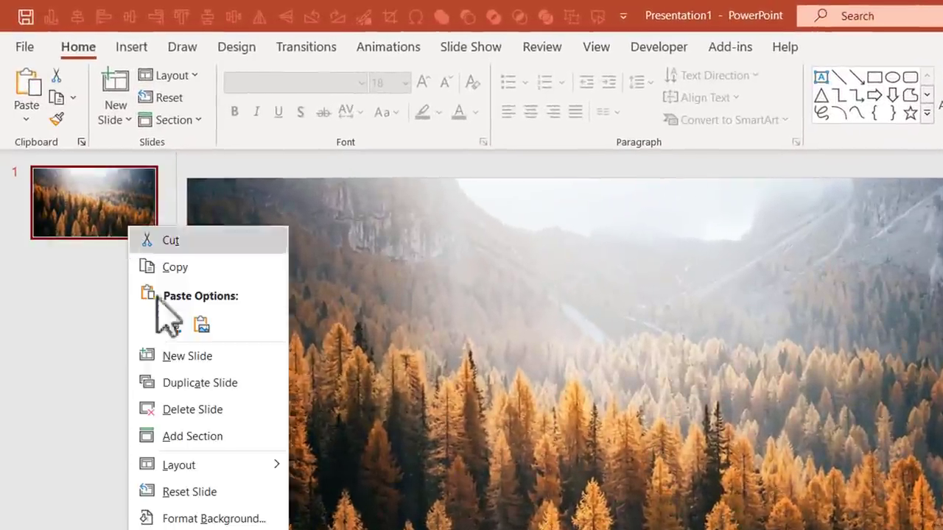
click(189, 385)
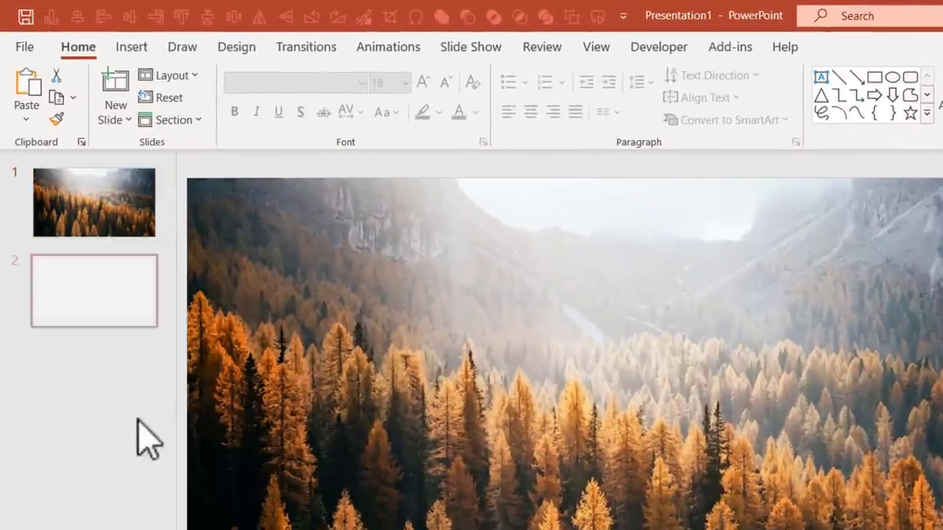
click(308, 51)
click(179, 117)
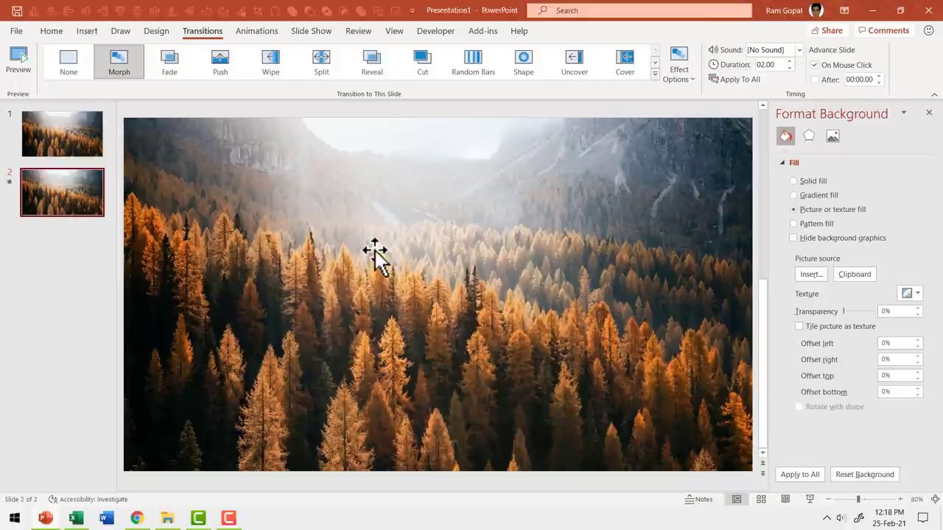
click(185, 200)
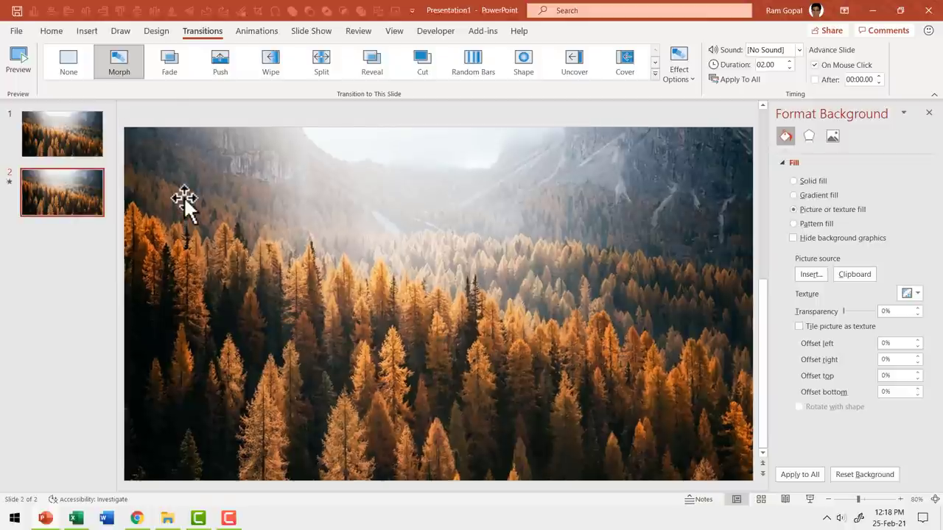
Select the first, third, fifth and seventh strips on slide 2 and flip them vertically.
drag(293, 206, 471, 198)
key(ctrl+d)
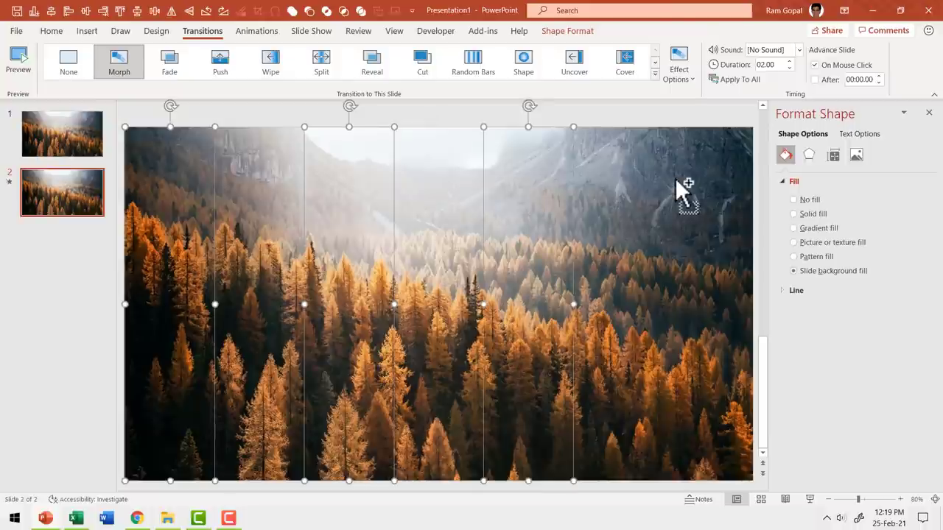
drag(695, 177, 696, 179)
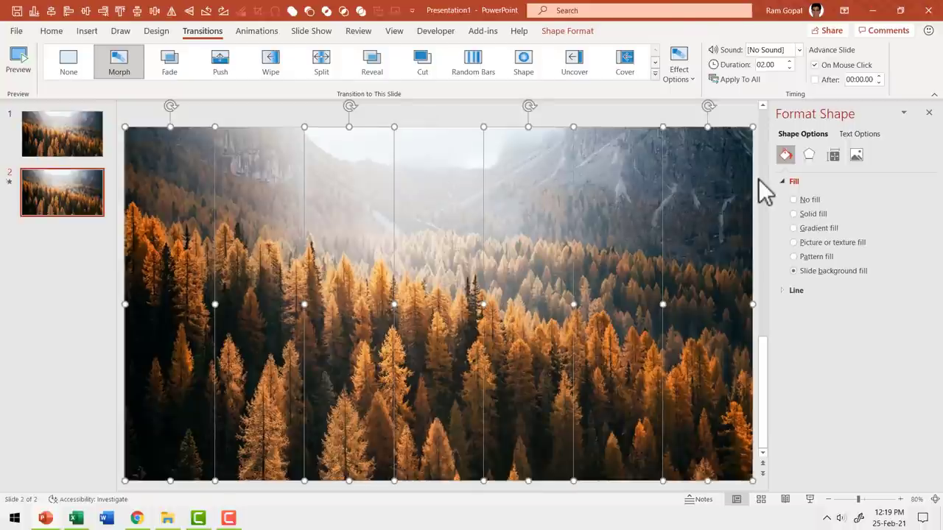
click(59, 33)
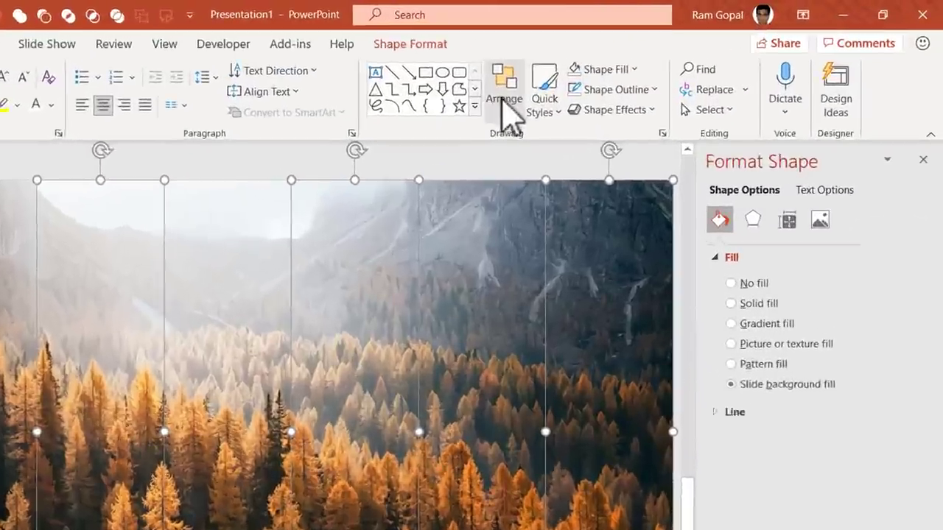
click(504, 98)
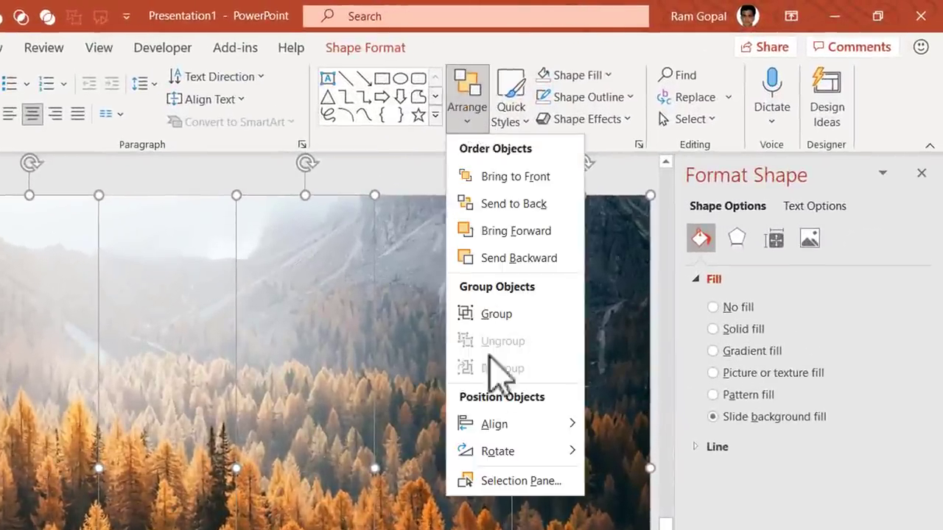
mouse_move(556, 416)
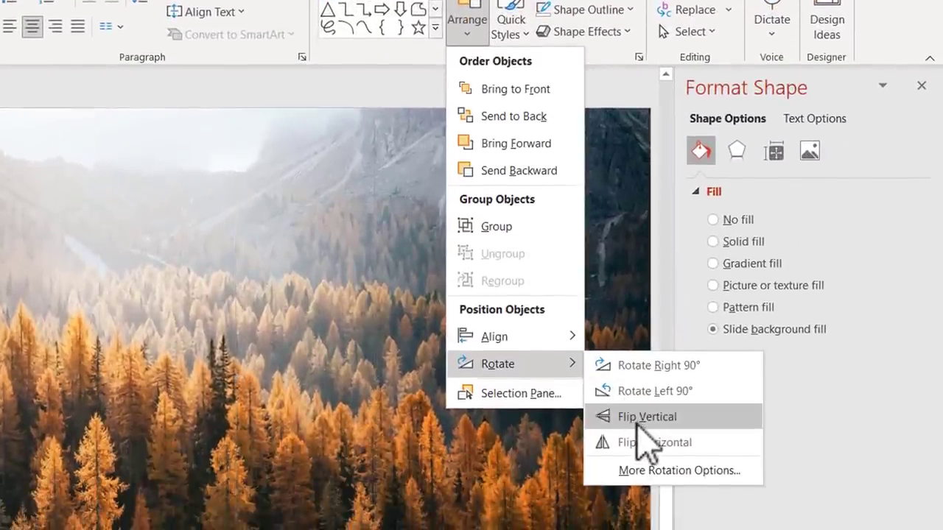
click(640, 472)
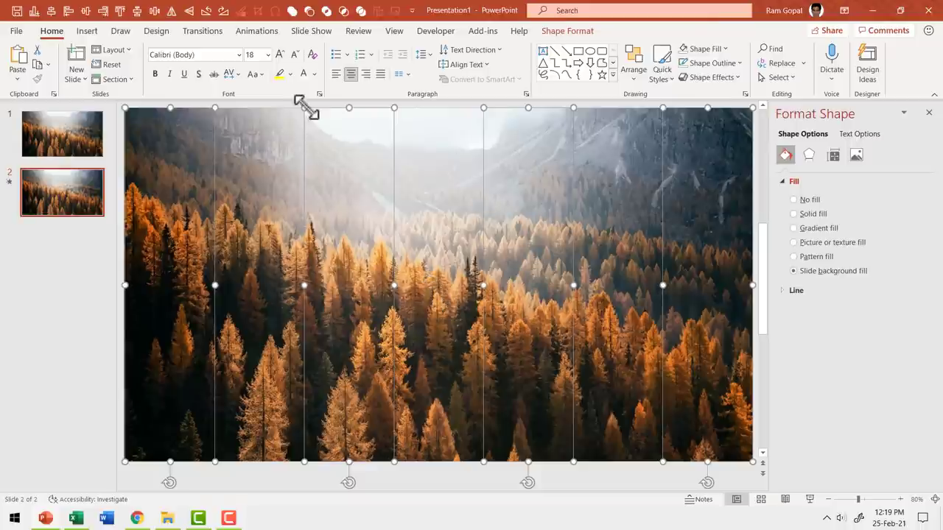
Undo an accidental strip deletion, then select the second, fourth and sixth strips and open Arrange.
key(Delete)
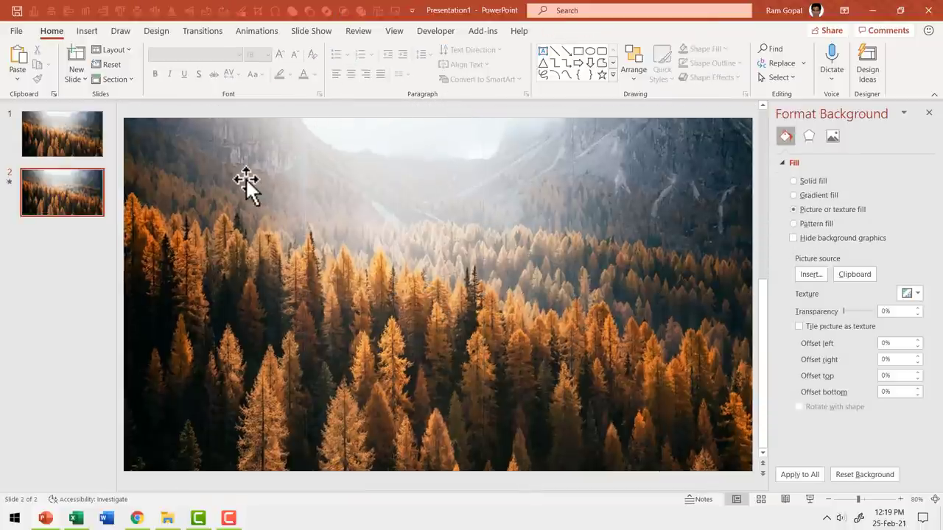
key(ctrl+z)
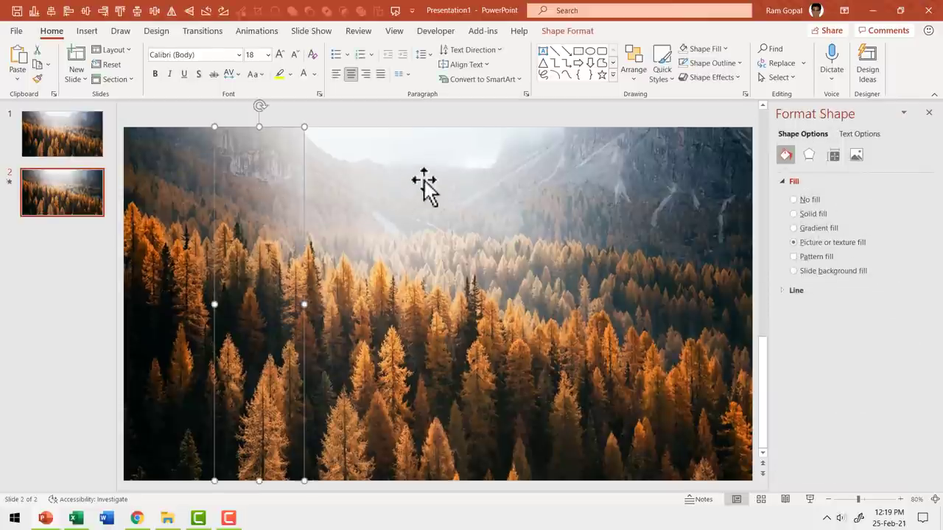
drag(422, 170, 422, 170)
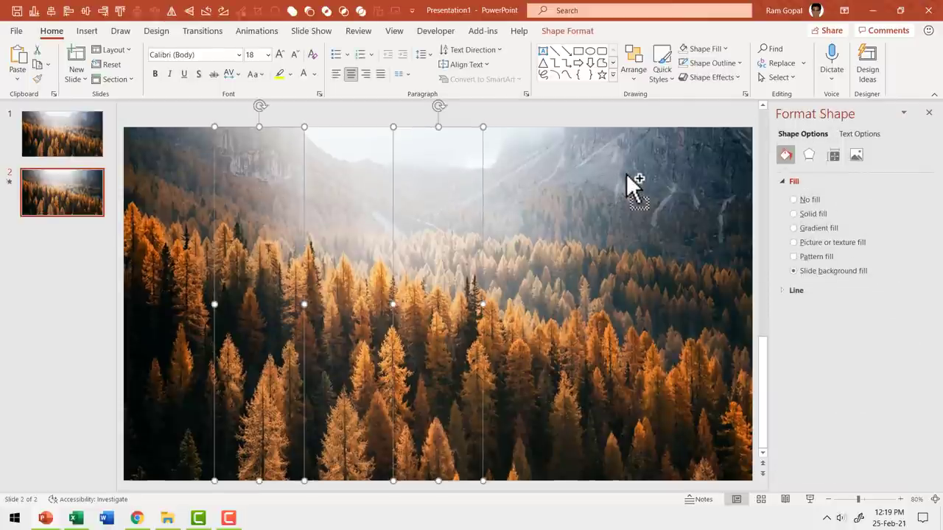
drag(627, 175, 558, 225)
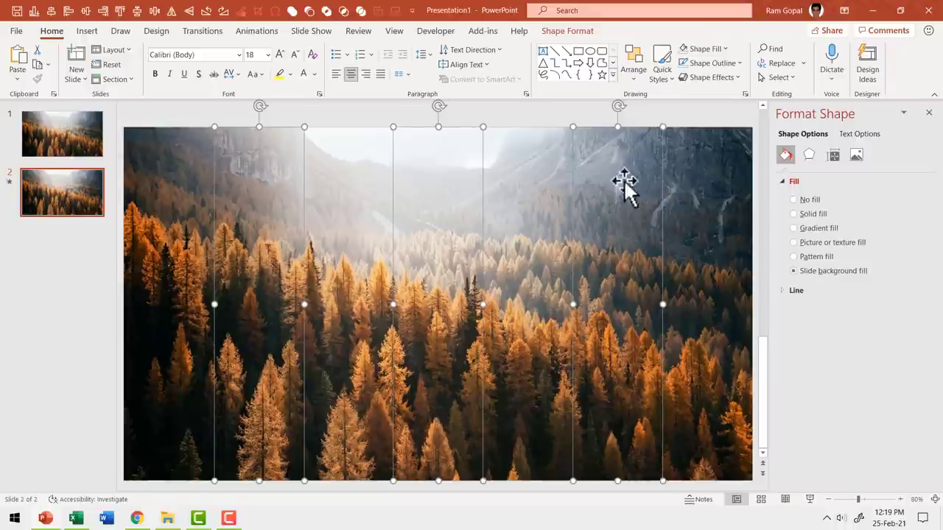
click(633, 70)
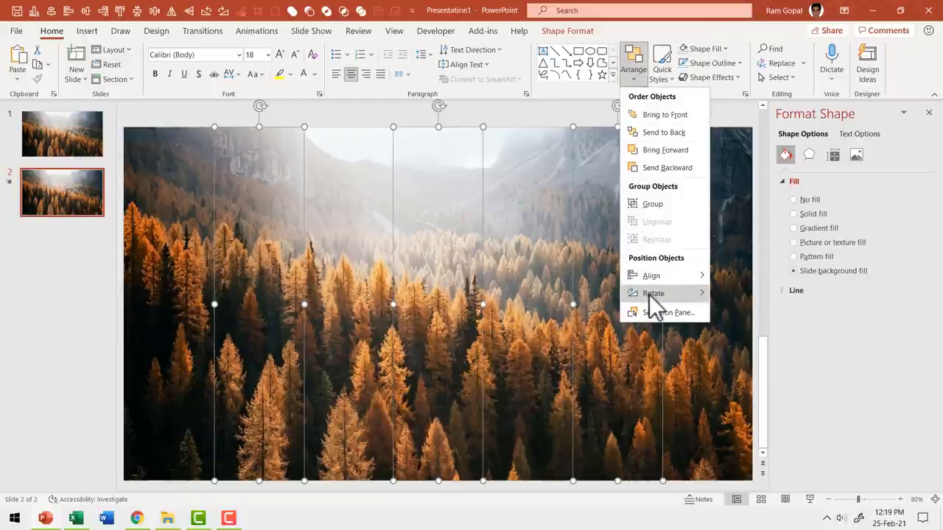